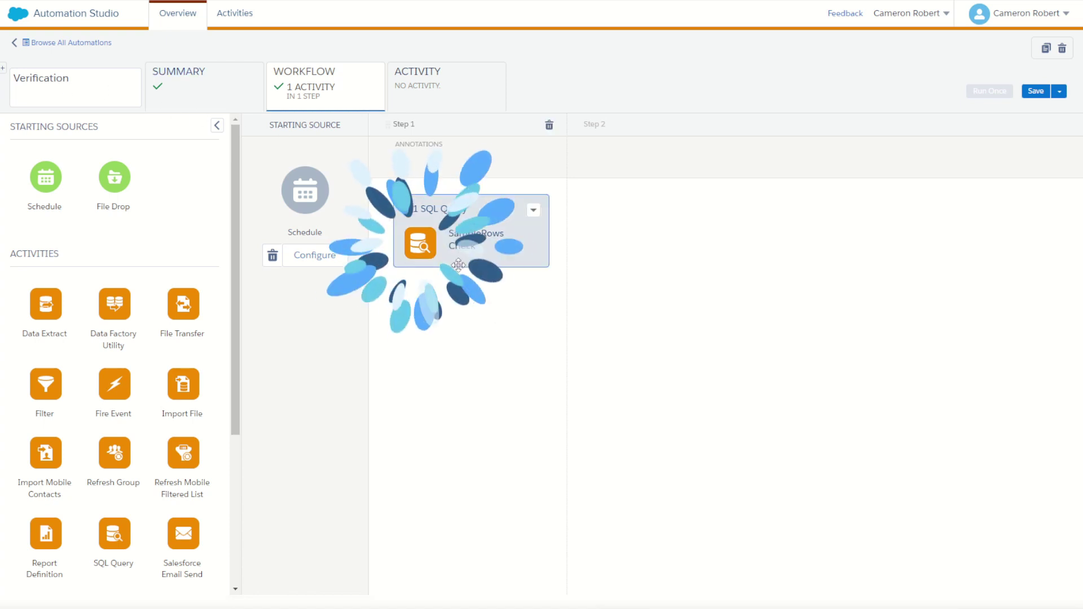
{"action": "left_click", "coordinate": [533, 211]}
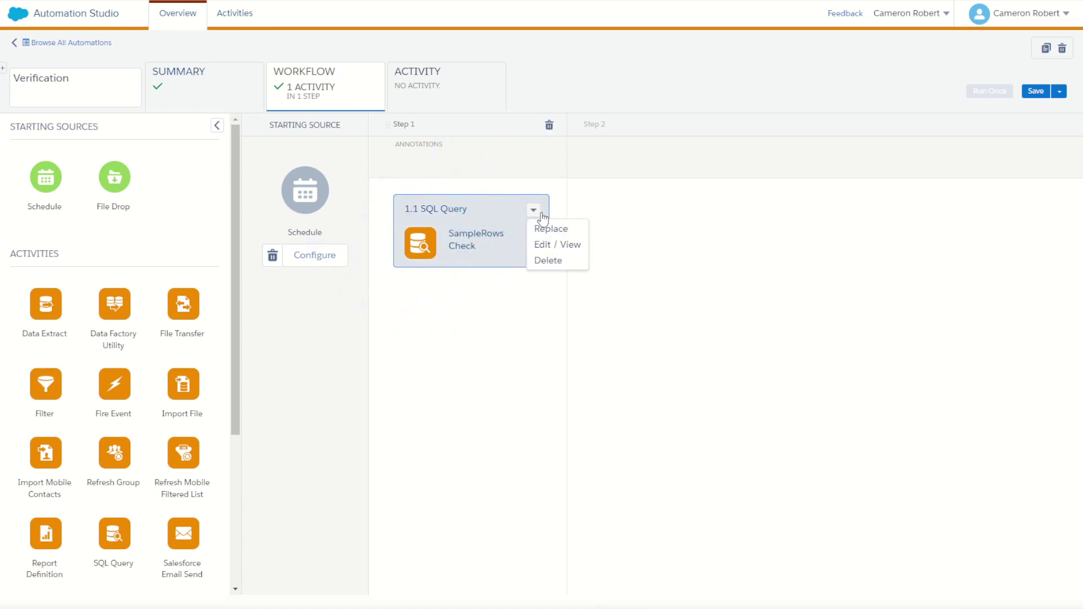
{"action": "left_click", "coordinate": [556, 246]}
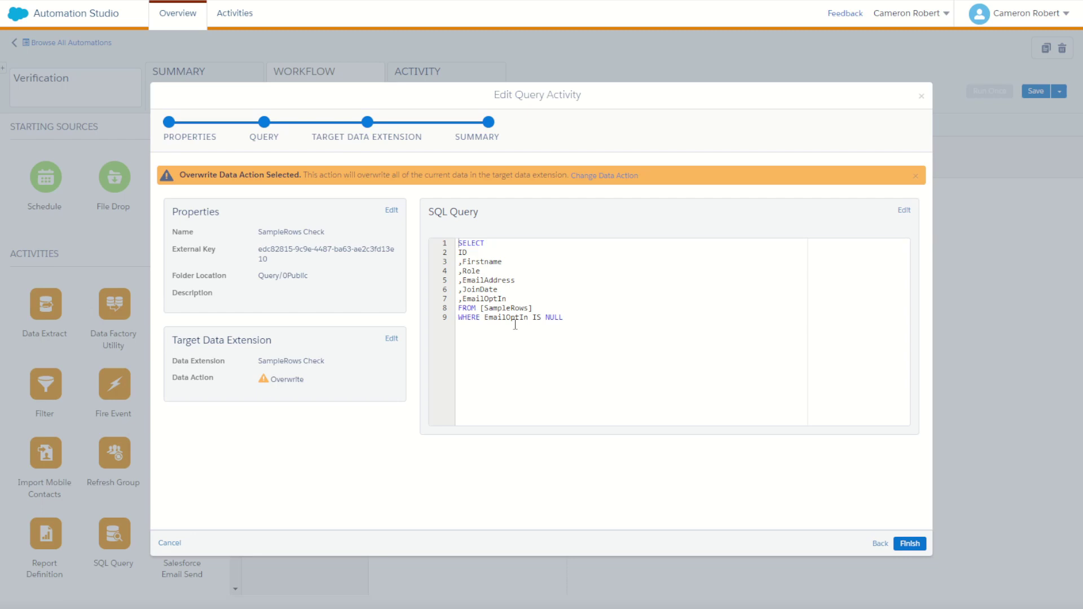
{"action": "left_click", "coordinate": [909, 543]}
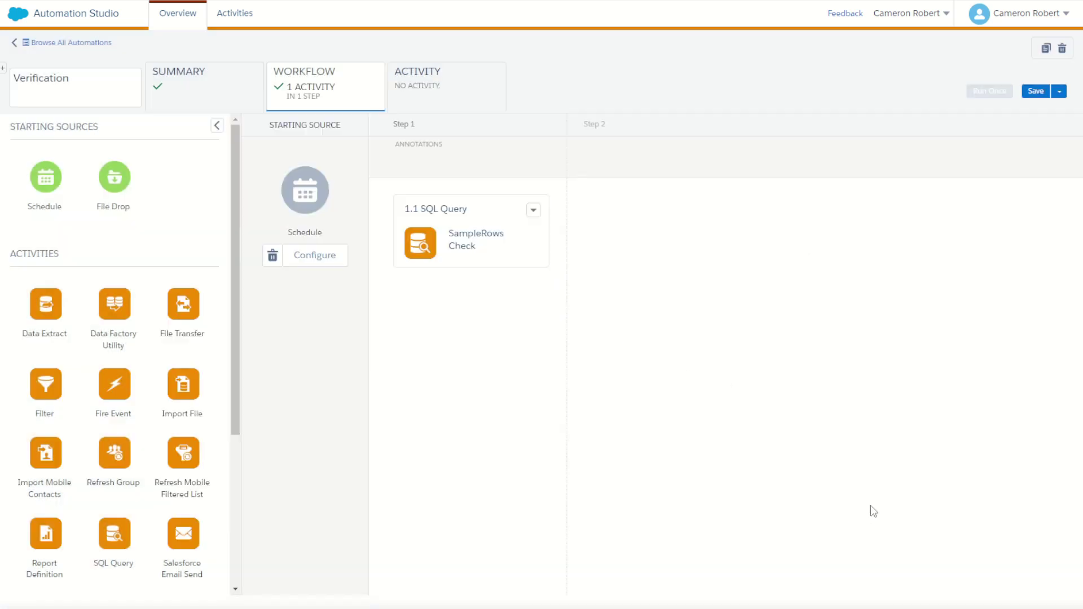
Save the Verification automation and run only the 1.1 SQL Query (SampleRows Check) once.
{"action": "left_click", "coordinate": [1033, 92]}
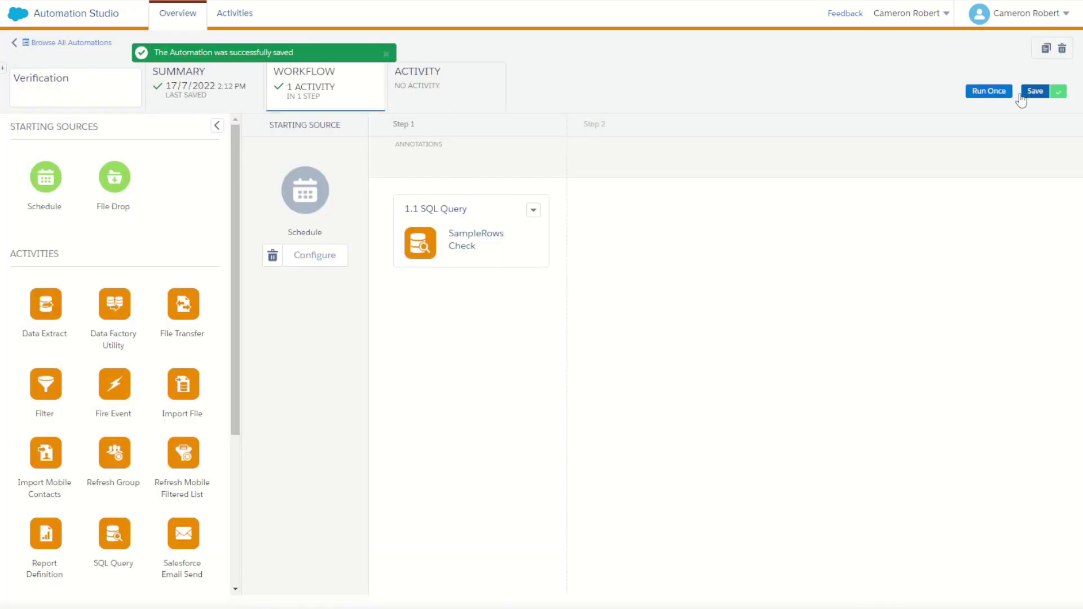
{"action": "left_click", "coordinate": [994, 92]}
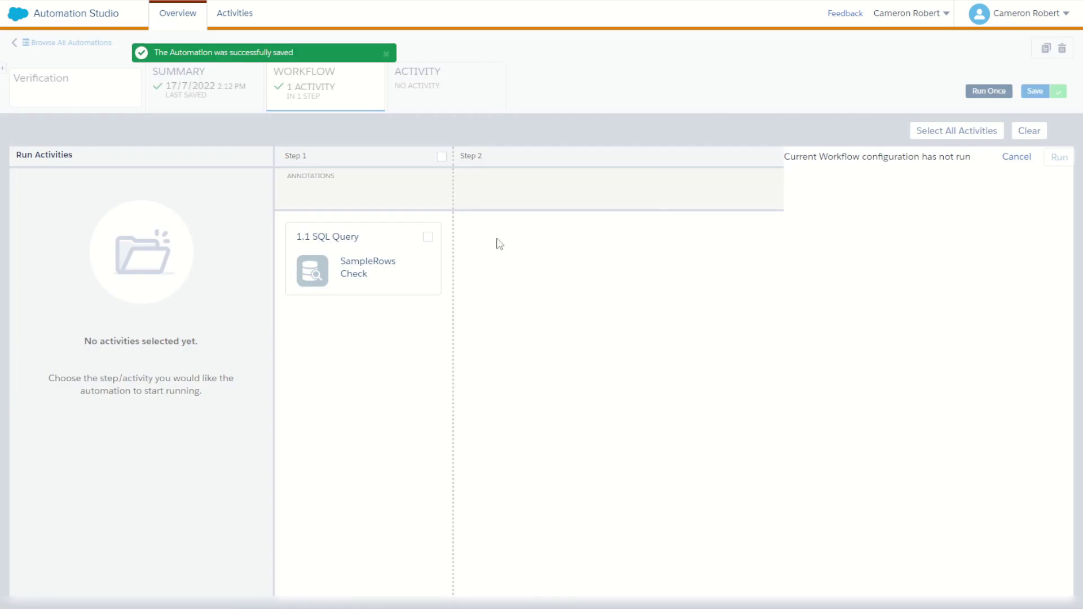
{"action": "left_click", "coordinate": [427, 236]}
{"action": "left_click", "coordinate": [1059, 157]}
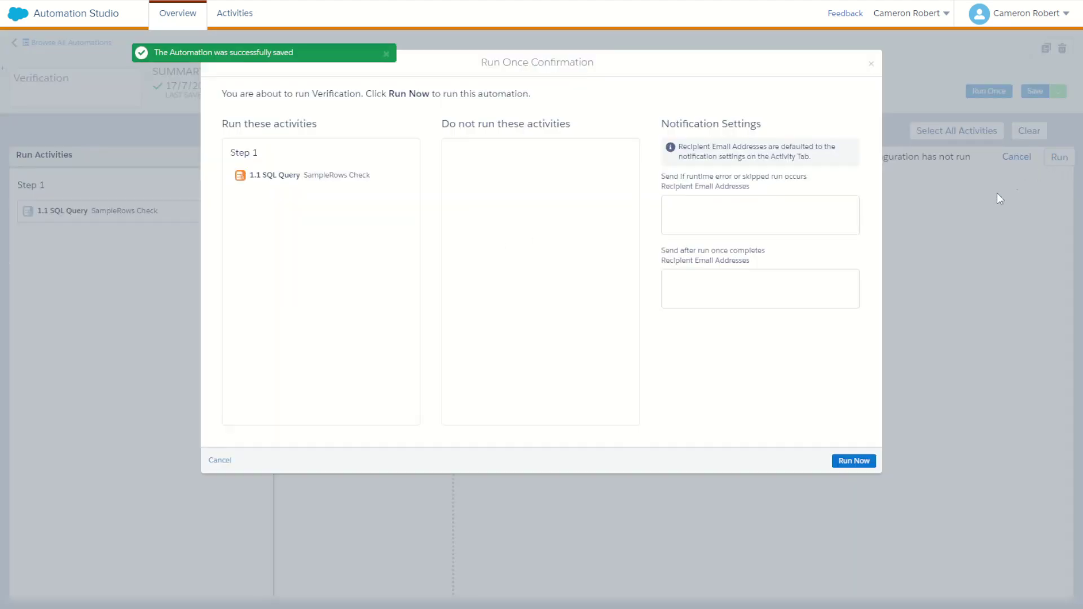
{"action": "left_click", "coordinate": [854, 461]}
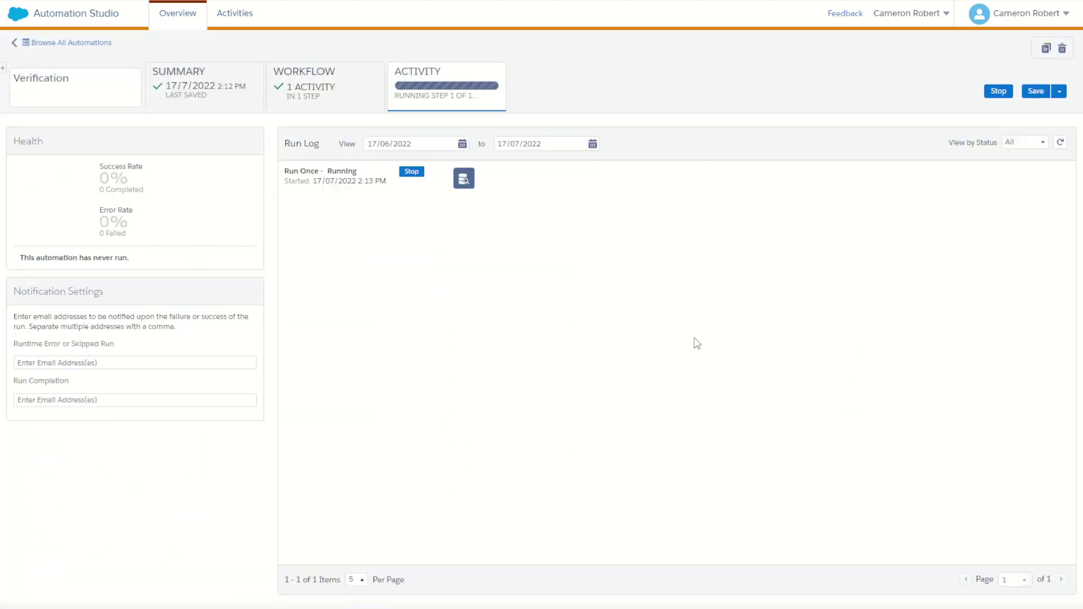
{"action": "left_click", "coordinate": [474, 0]}
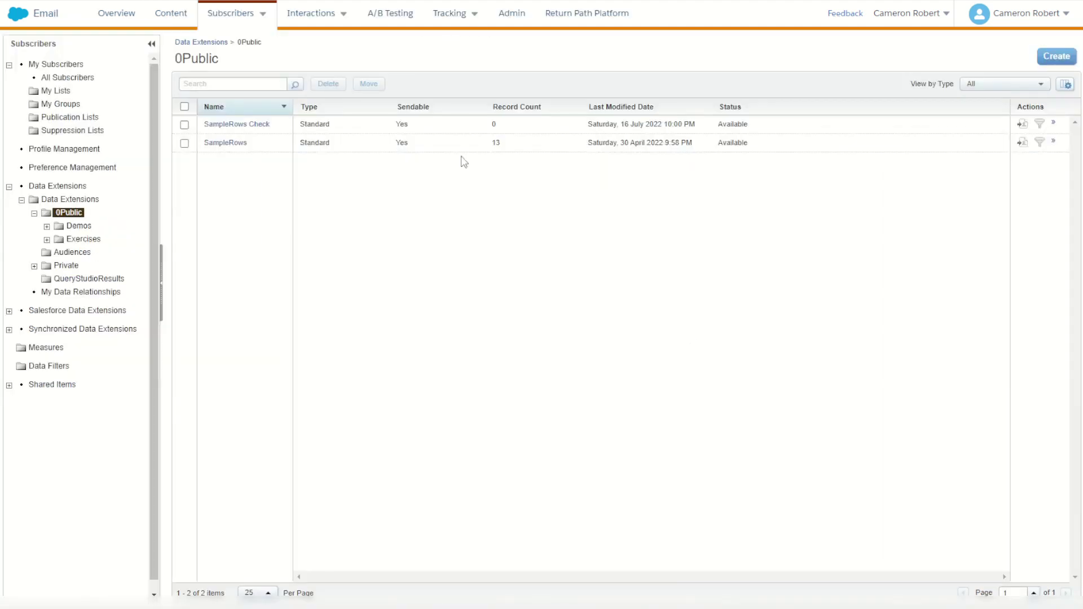
{"action": "left_click", "coordinate": [236, 144]}
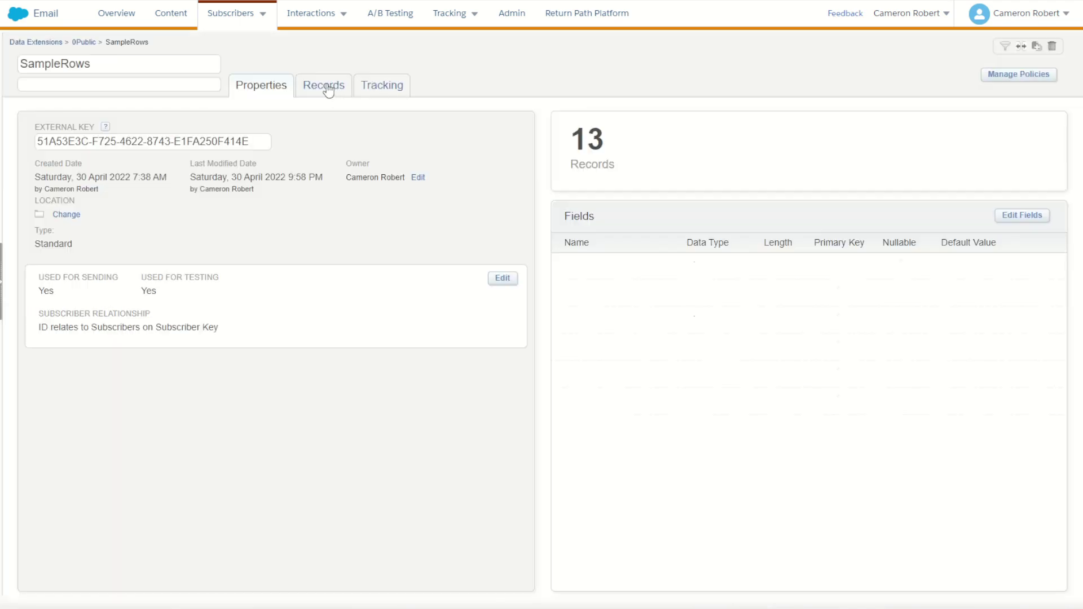
{"action": "left_click", "coordinate": [328, 90]}
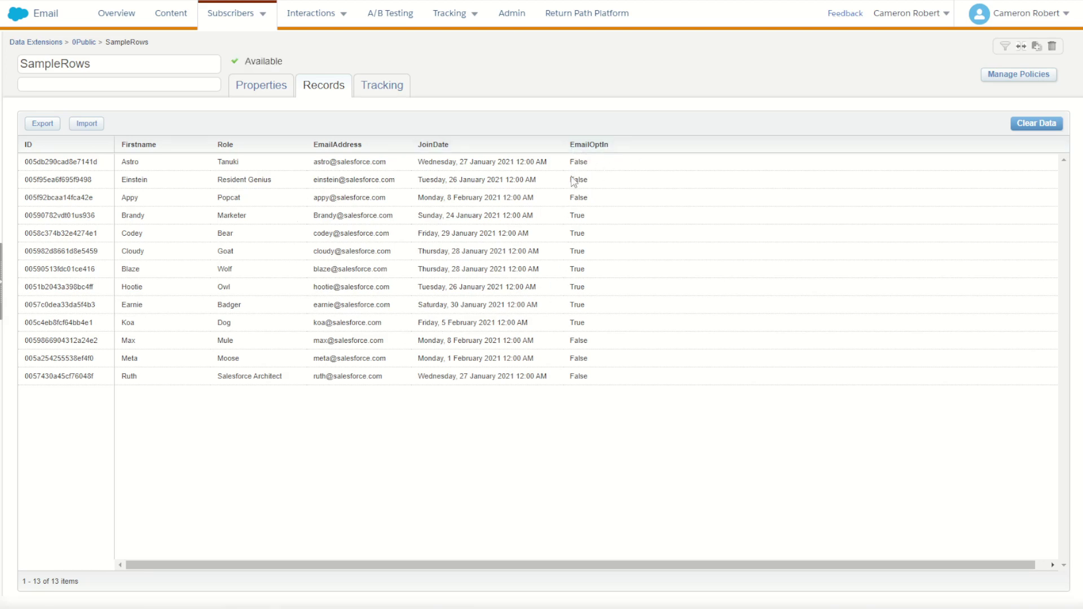
{"action": "left_click", "coordinate": [84, 43]}
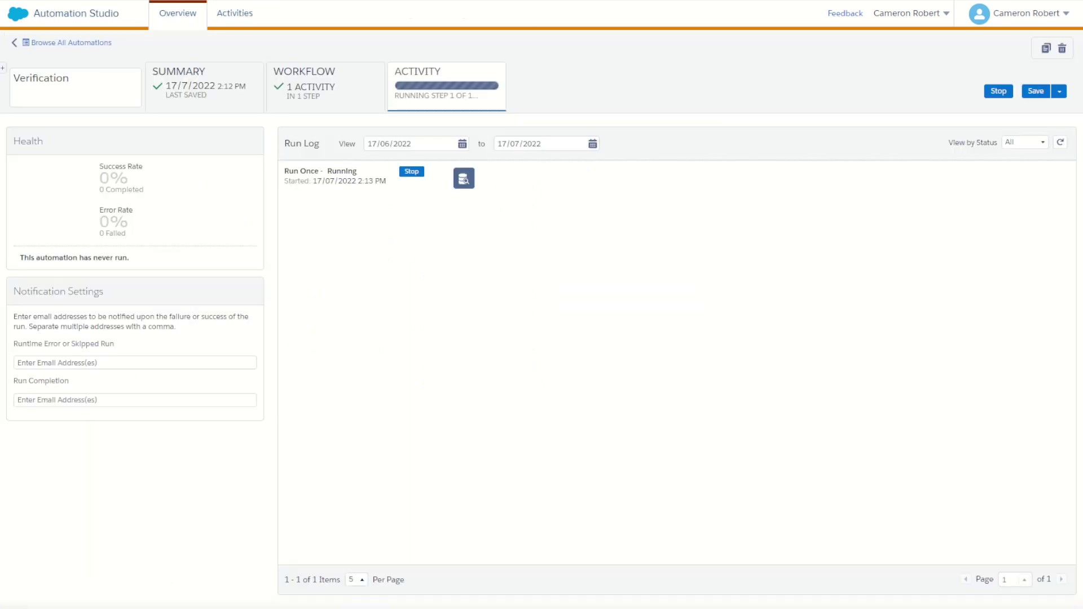
Refresh the run log to confirm completion, then place a Verification activity in Step 2.
{"action": "left_click", "coordinate": [1061, 141]}
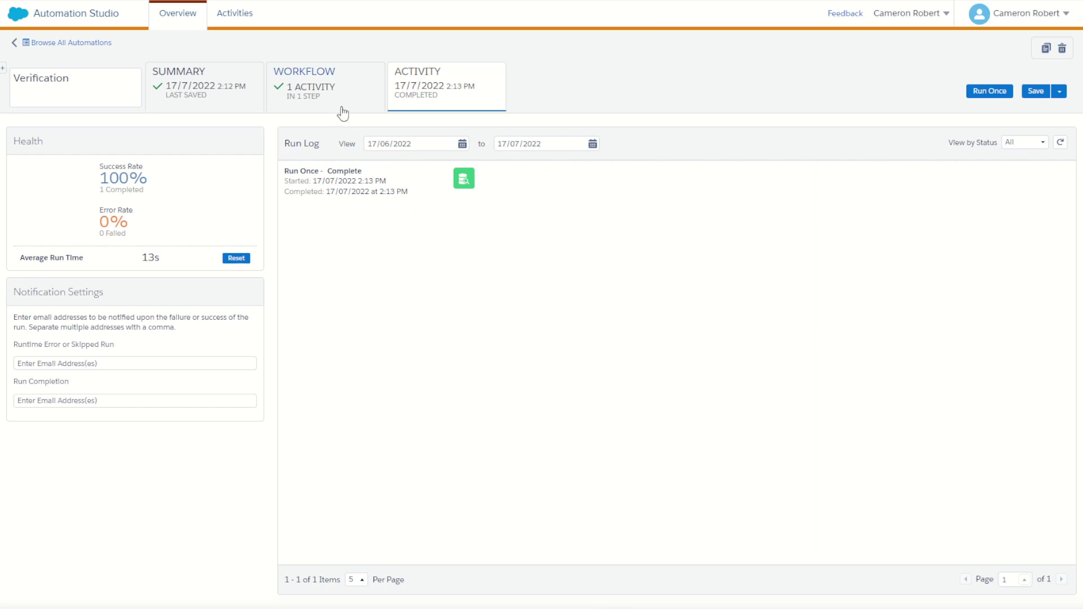
{"action": "left_click", "coordinate": [332, 91]}
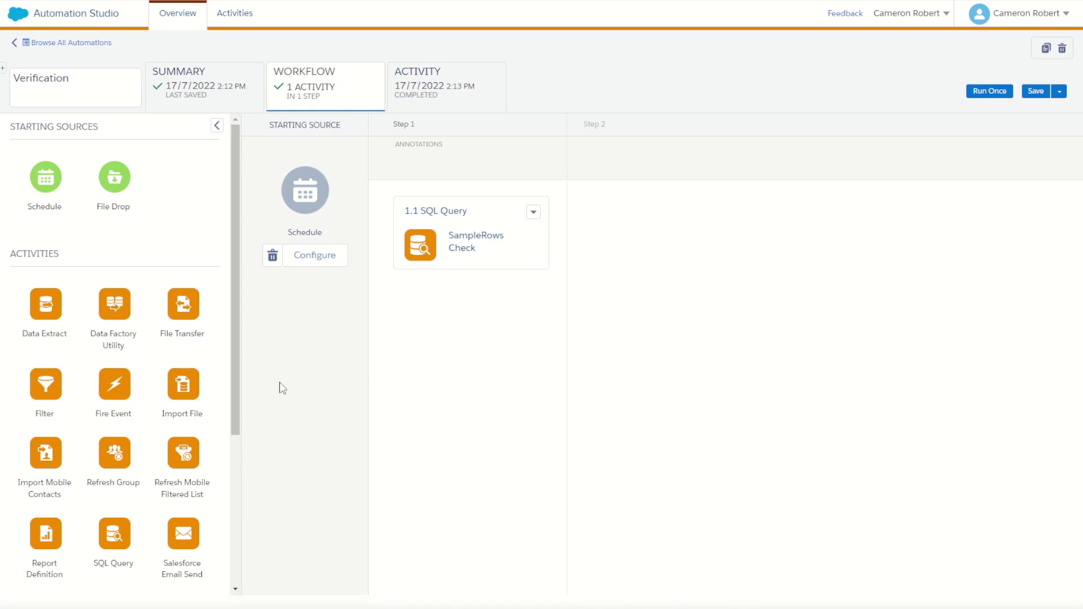
{"action": "scroll", "coordinate": [146, 406], "scroll_direction": "down", "scroll_amount": 3}
{"action": "scroll", "coordinate": [145, 406], "scroll_direction": "down", "scroll_amount": 1}
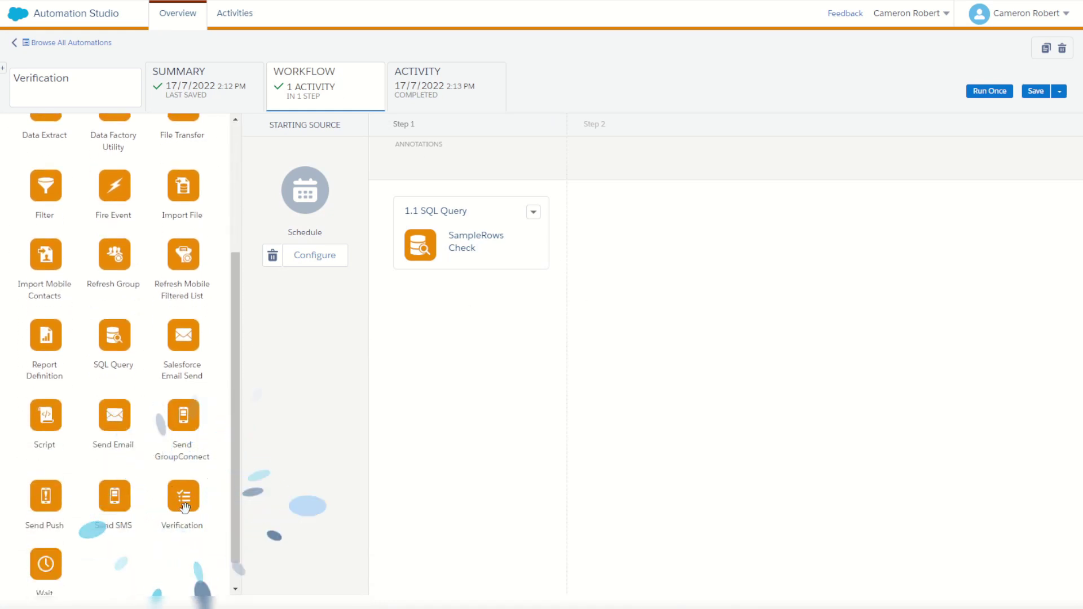
{"action": "left_click_drag", "start_coordinate": [183, 497], "coordinate": [667, 246]}
Target the SampleRows Check data extension in the Verification setup and continue to its rules.
{"action": "left_click", "coordinate": [682, 254]}
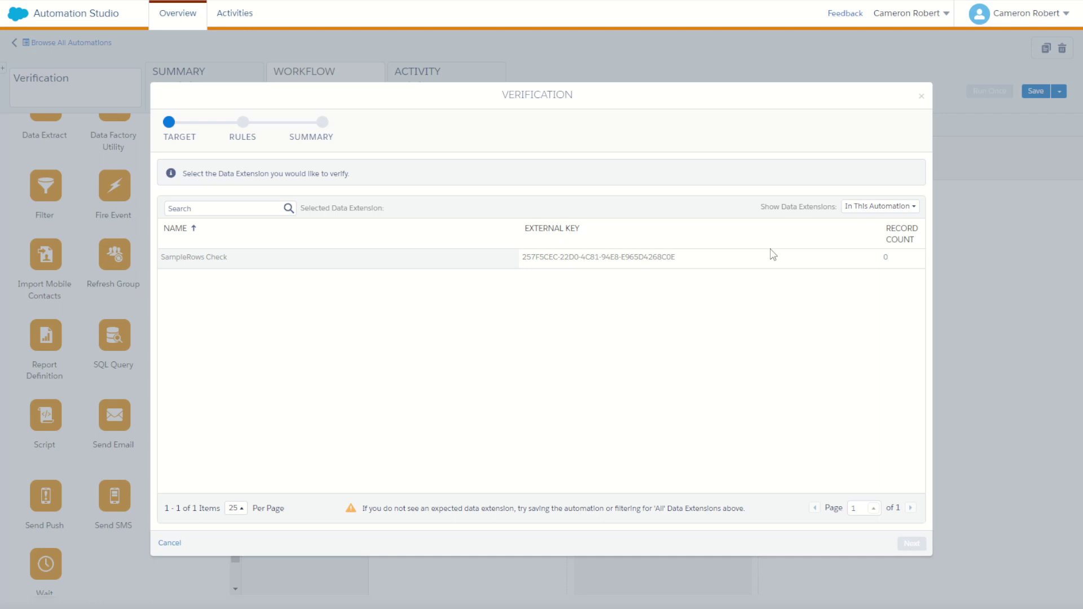
{"action": "left_click", "coordinate": [907, 210]}
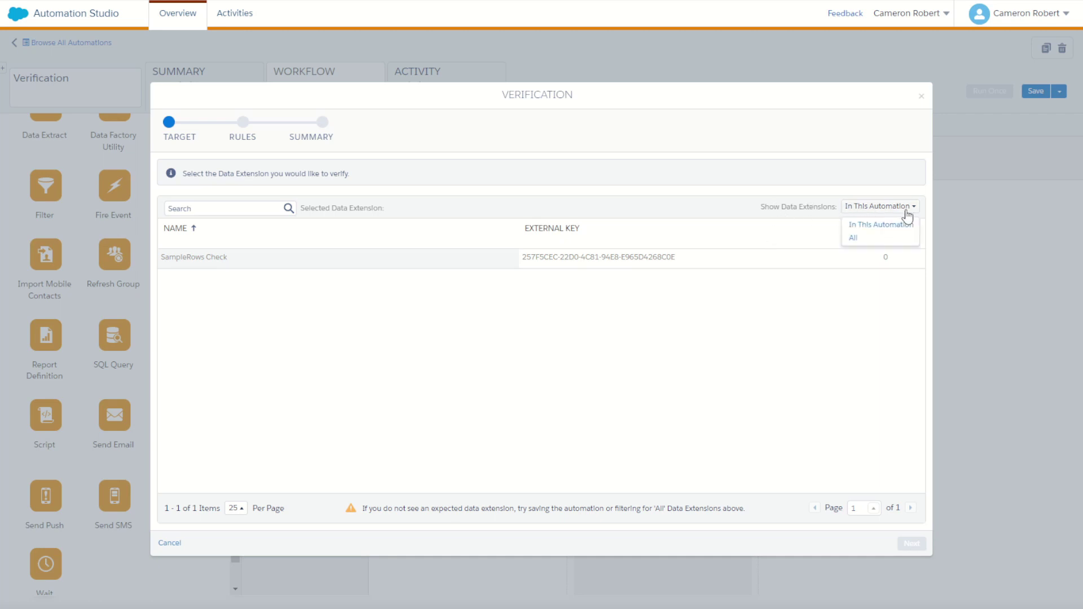
{"action": "left_click", "coordinate": [858, 228]}
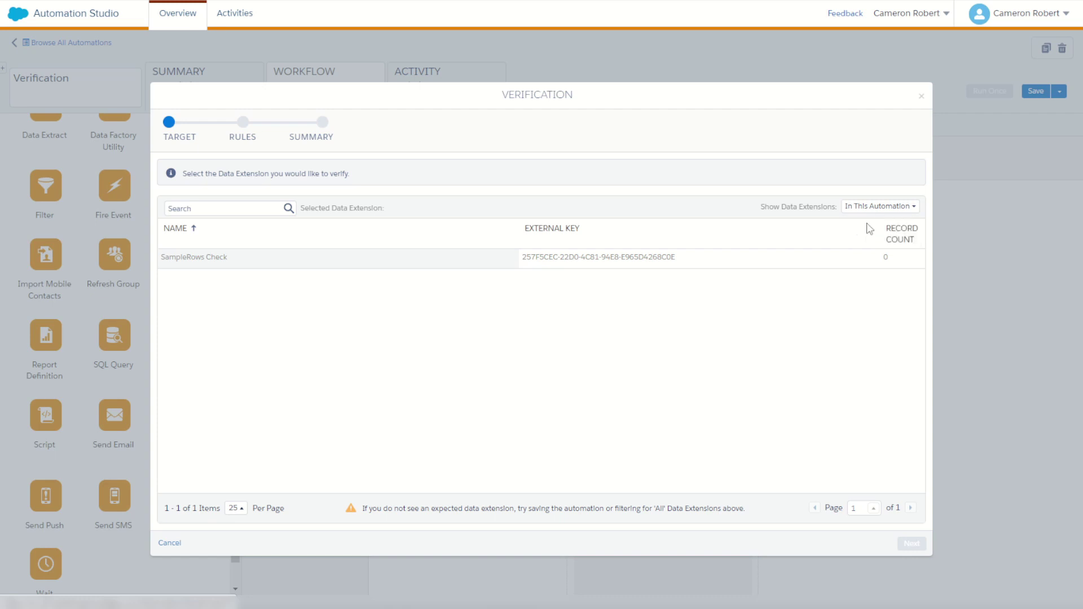
{"action": "left_click", "coordinate": [193, 261]}
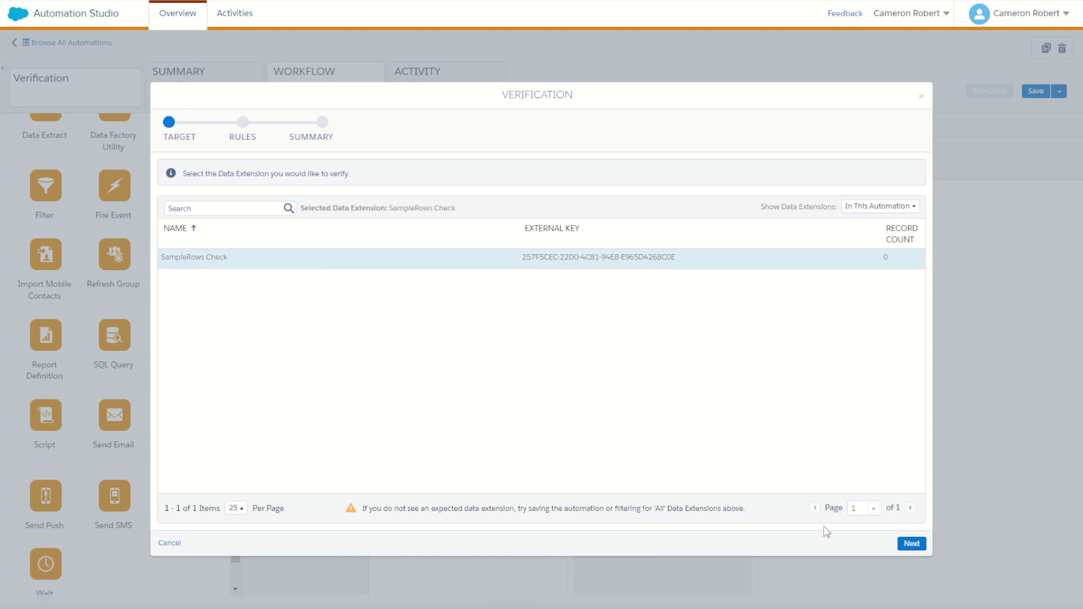
{"action": "left_click", "coordinate": [910, 543]}
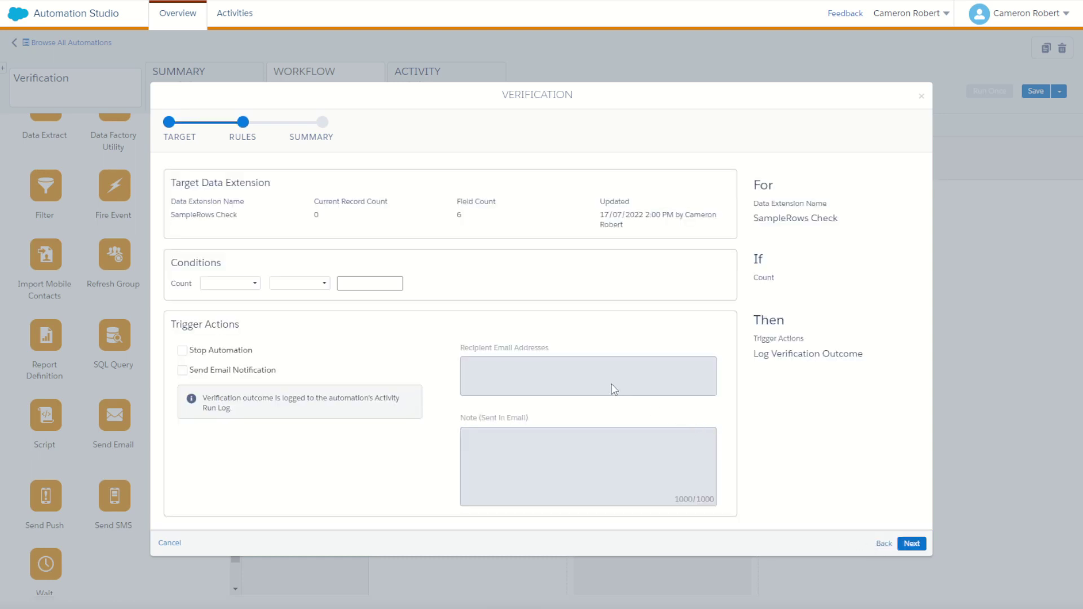
Set the verification condition to Count Is not equal to 0.
{"action": "left_click", "coordinate": [232, 287]}
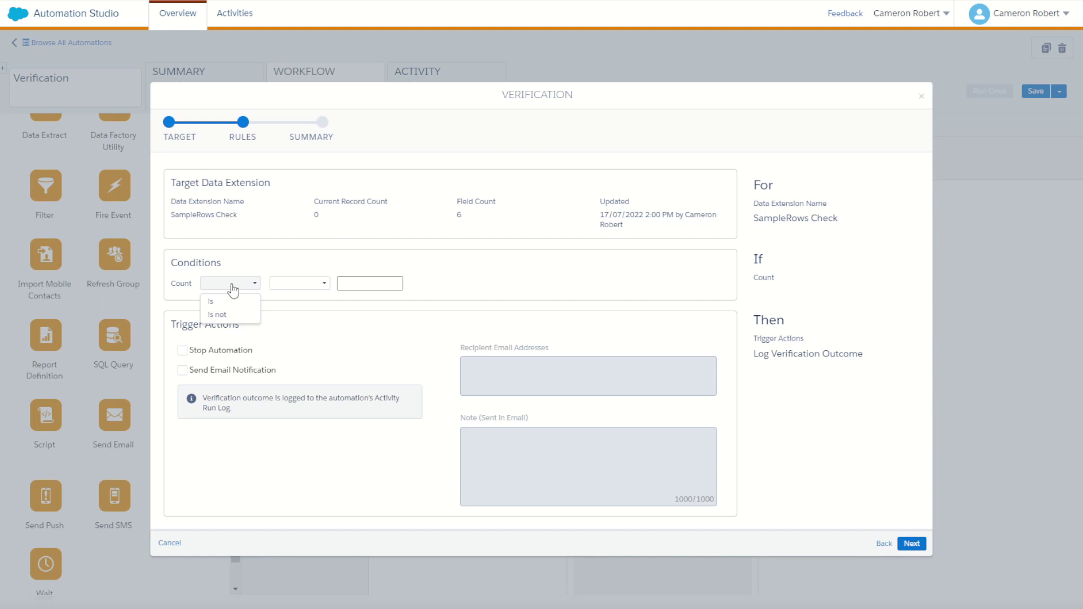
{"action": "left_click", "coordinate": [220, 302]}
{"action": "left_click", "coordinate": [305, 287]}
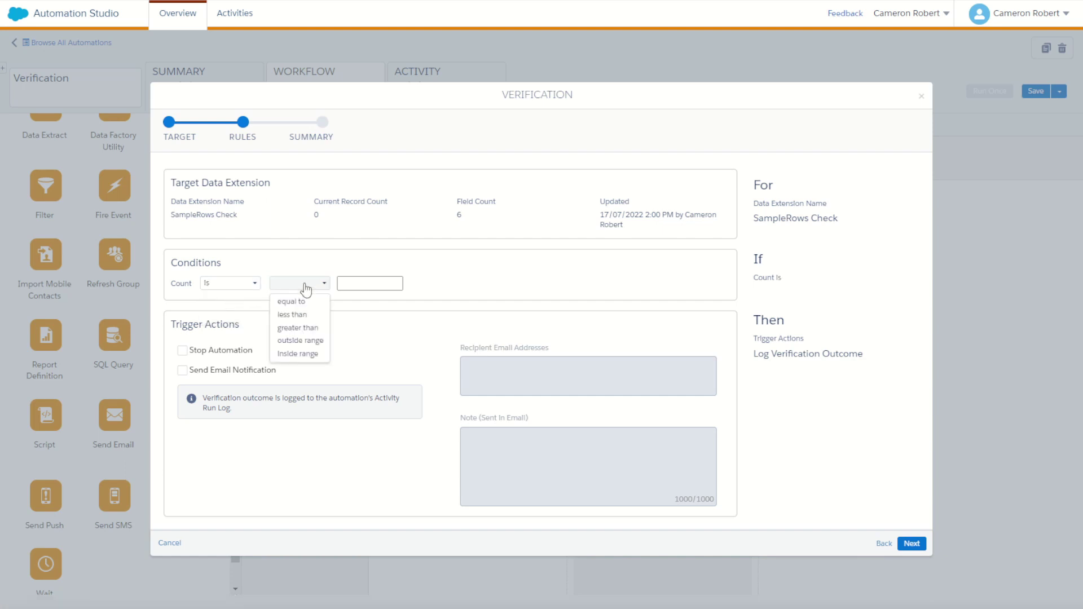
{"action": "left_click", "coordinate": [240, 283]}
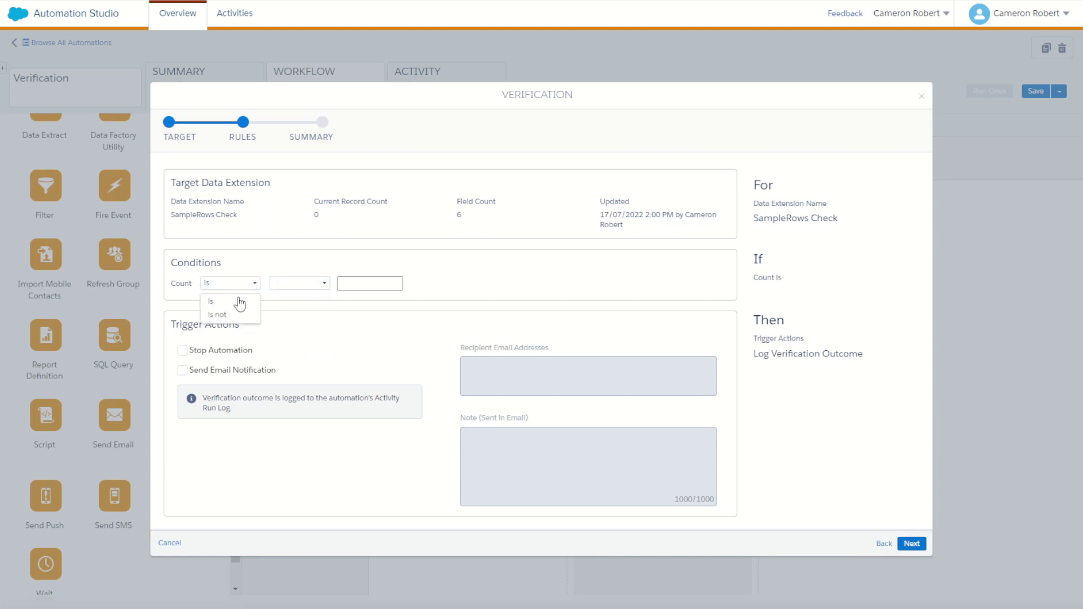
{"action": "left_click", "coordinate": [217, 315]}
{"action": "left_click", "coordinate": [300, 284]}
{"action": "left_click", "coordinate": [302, 302]}
{"action": "left_click", "coordinate": [360, 288]}
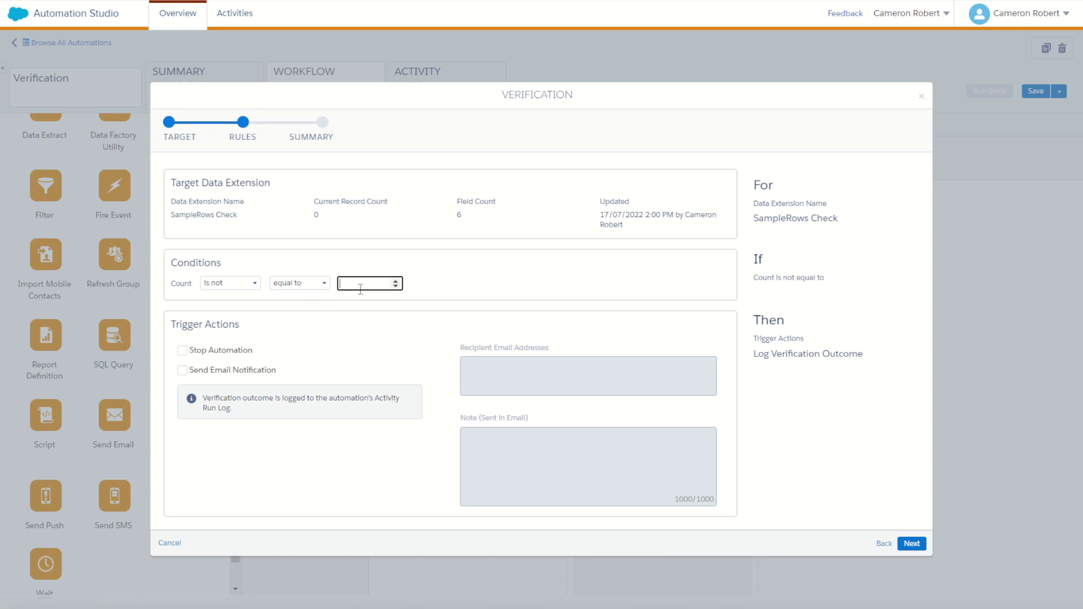
{"action": "type", "text": "0"}
{"action": "left_click", "coordinate": [479, 285]}
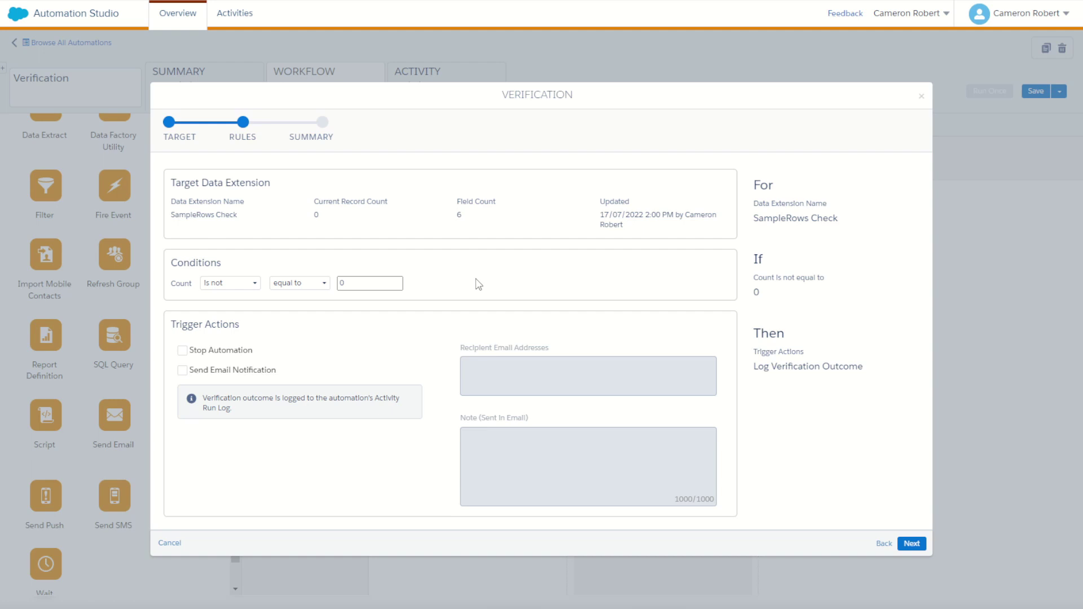
Enable Stop Automation, leave Send Email Notification off, and finish the verification.
{"action": "left_click", "coordinate": [183, 351]}
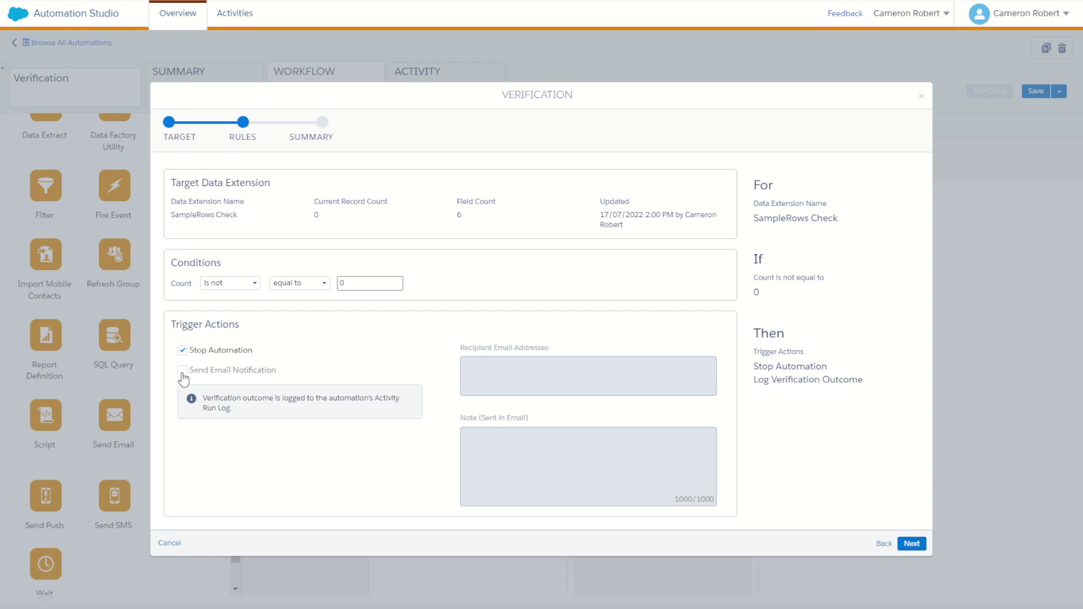
{"action": "left_click", "coordinate": [182, 373]}
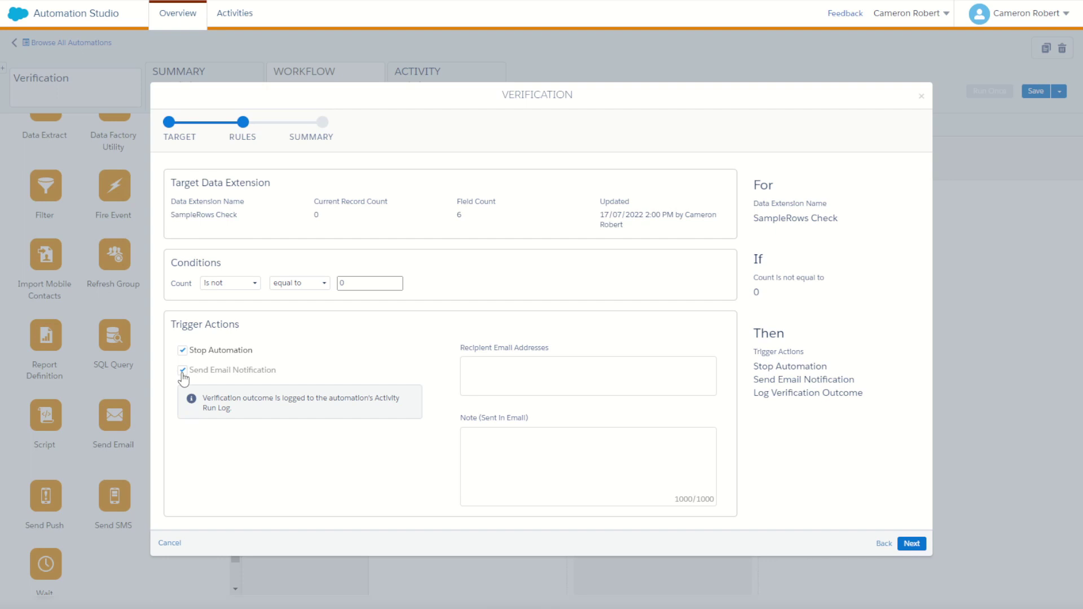
{"action": "left_click", "coordinate": [182, 372]}
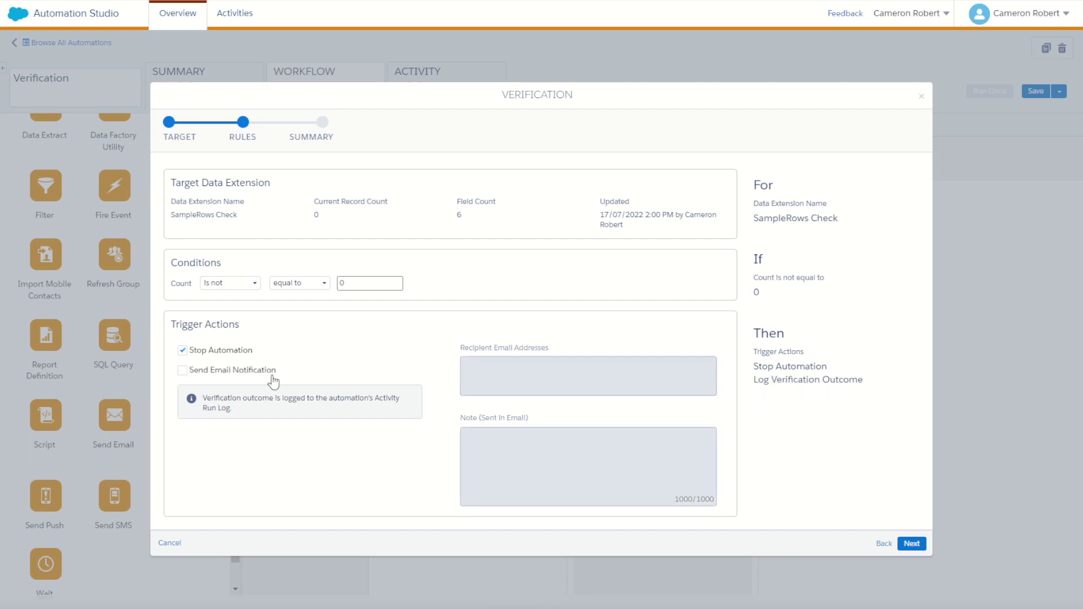
{"action": "left_click", "coordinate": [912, 544]}
{"action": "left_click", "coordinate": [914, 544]}
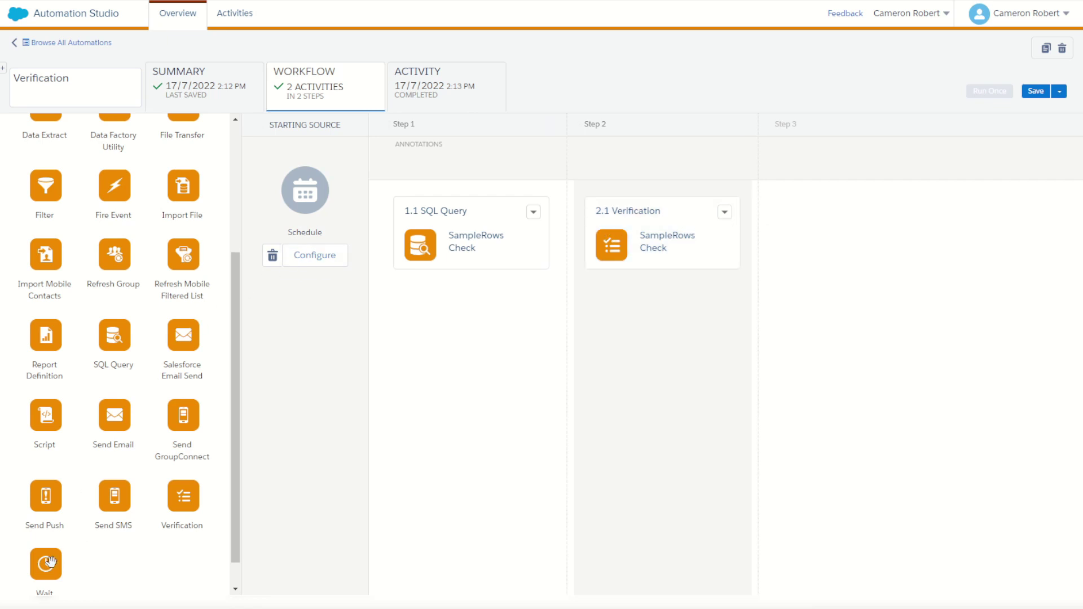
Add a Wait activity as Step 3 with a duration of 1 Minute(s).
{"action": "left_click_drag", "start_coordinate": [50, 562], "coordinate": [858, 247]}
{"action": "left_click", "coordinate": [858, 247]}
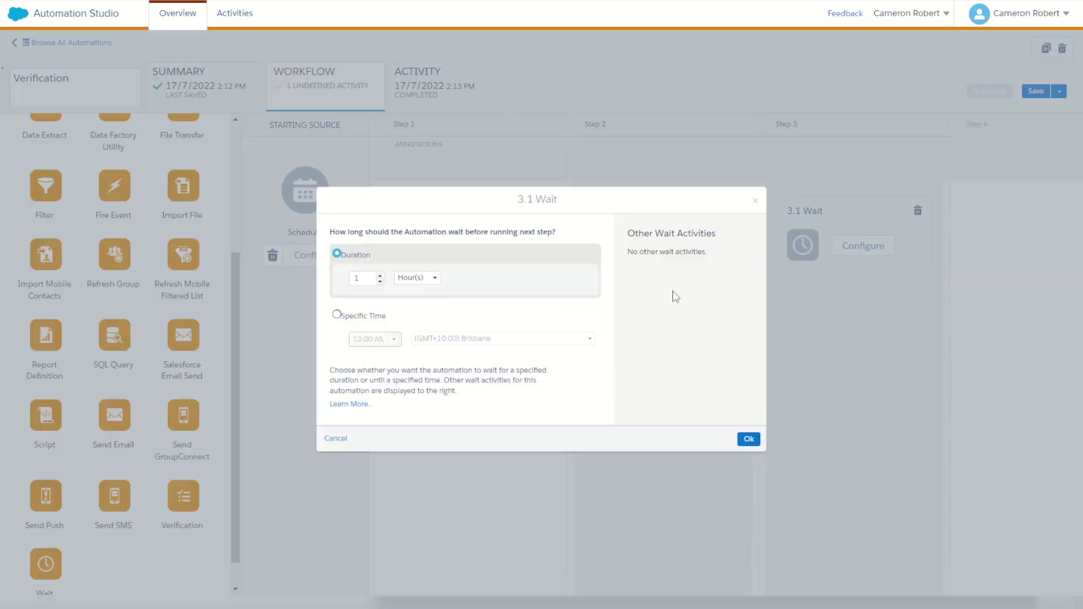
{"action": "left_click", "coordinate": [430, 277]}
{"action": "left_click", "coordinate": [413, 292]}
{"action": "left_click", "coordinate": [743, 438]}
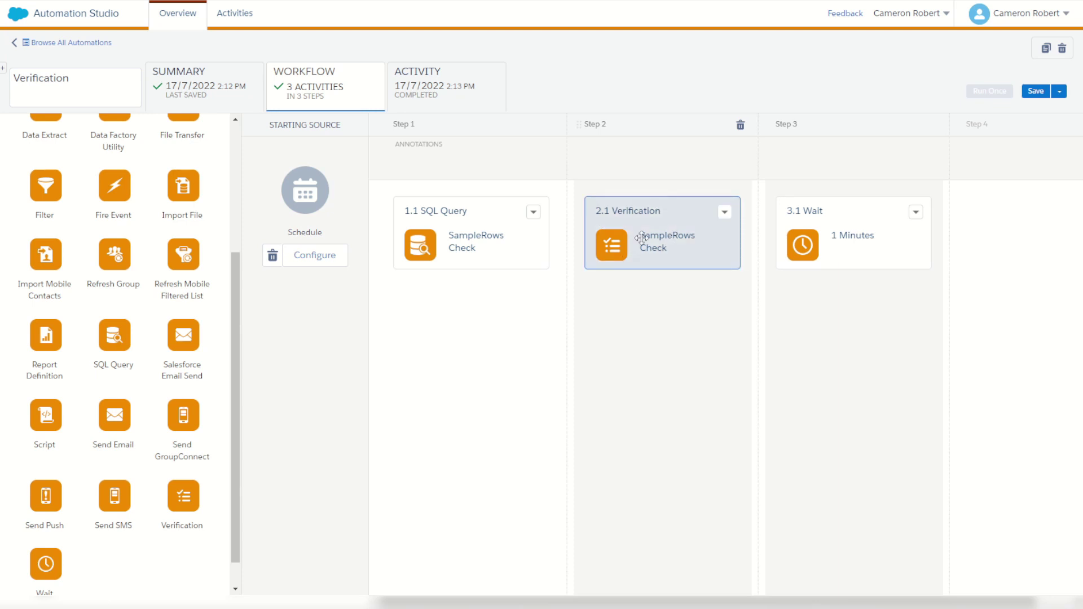
Open the SampleRows Check SQL query for editing and confirm editing the shared activity.
{"action": "left_click", "coordinate": [533, 212]}
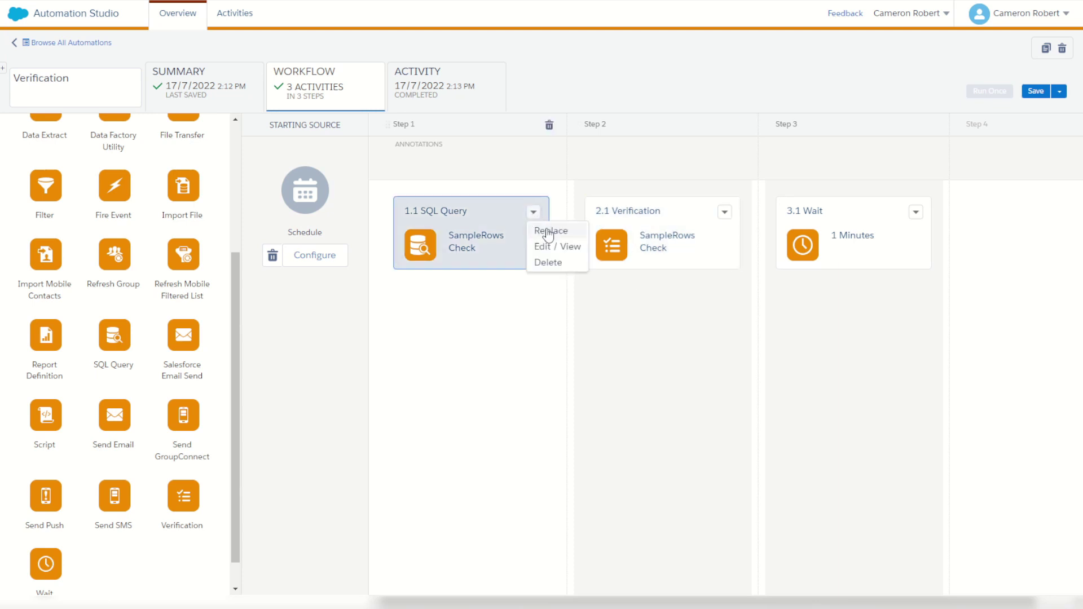
{"action": "left_click", "coordinate": [560, 248]}
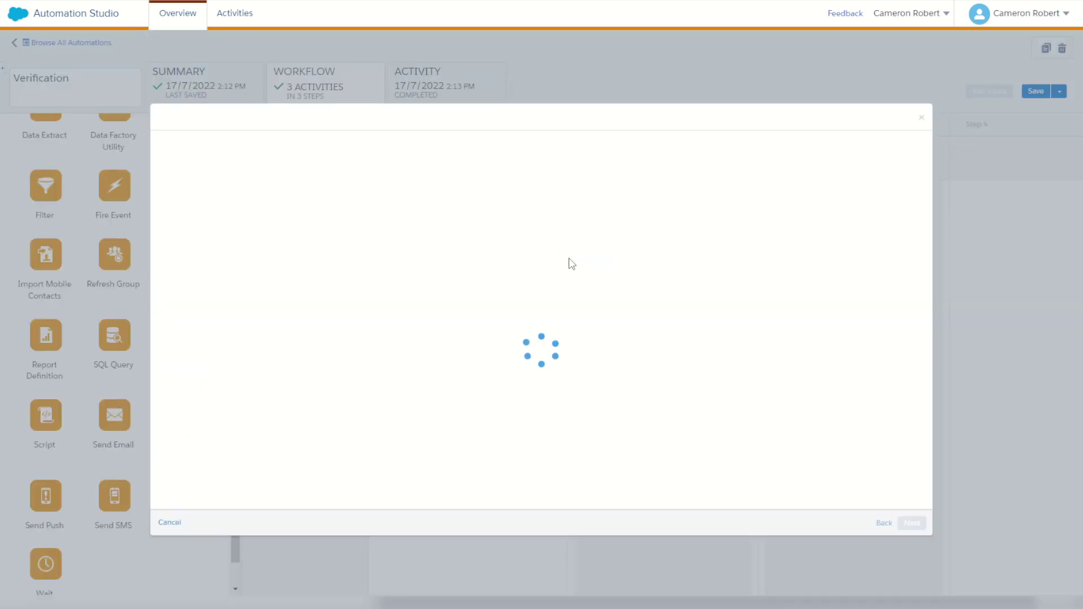
{"action": "left_click", "coordinate": [904, 210]}
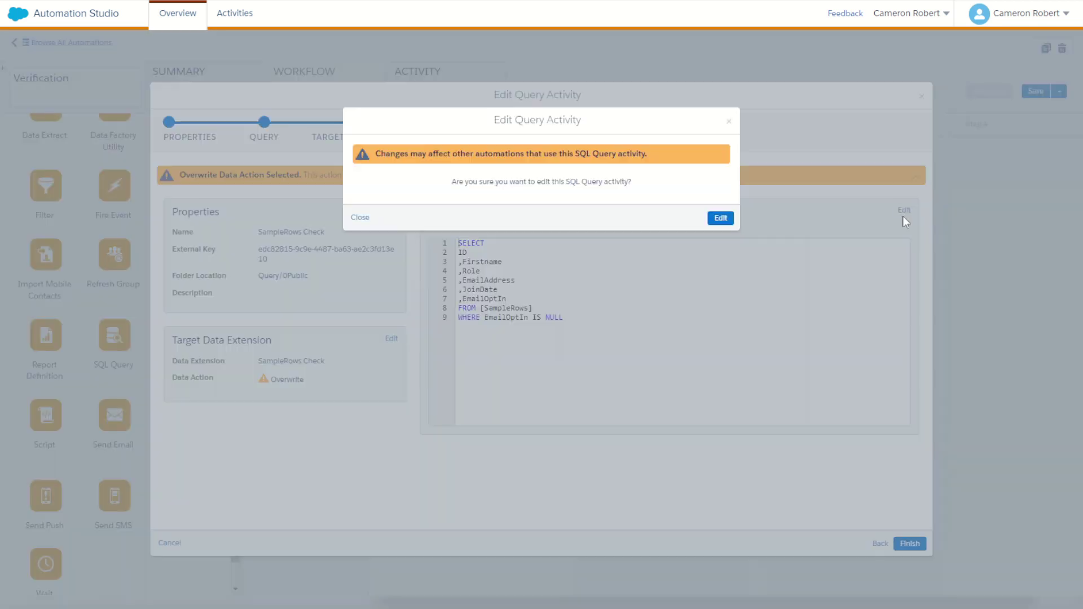
{"action": "left_click", "coordinate": [719, 217]}
Replace IS NULL with = 'false', validate the syntax, and save the query.
{"action": "left_click_drag", "start_coordinate": [456, 267], "coordinate": [518, 268]}
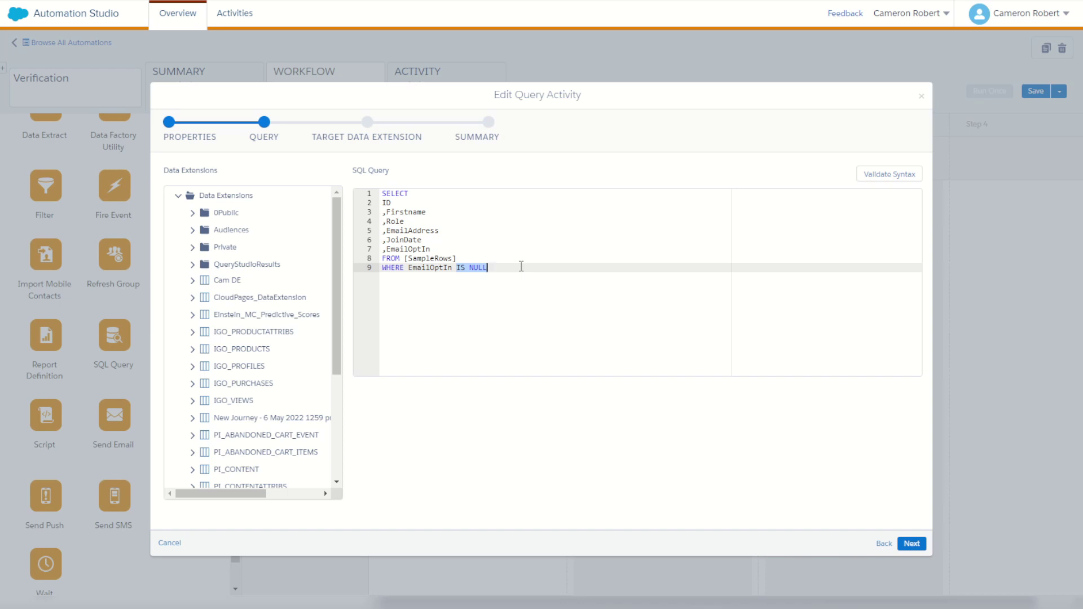
{"action": "type", "text": "= 'false'"}
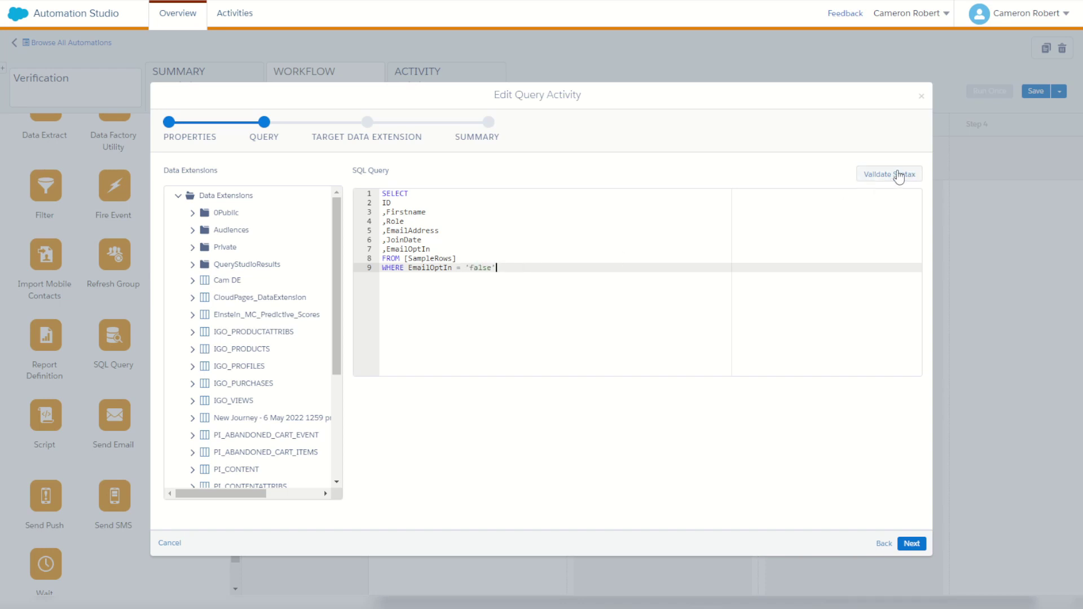
{"action": "left_click", "coordinate": [894, 175]}
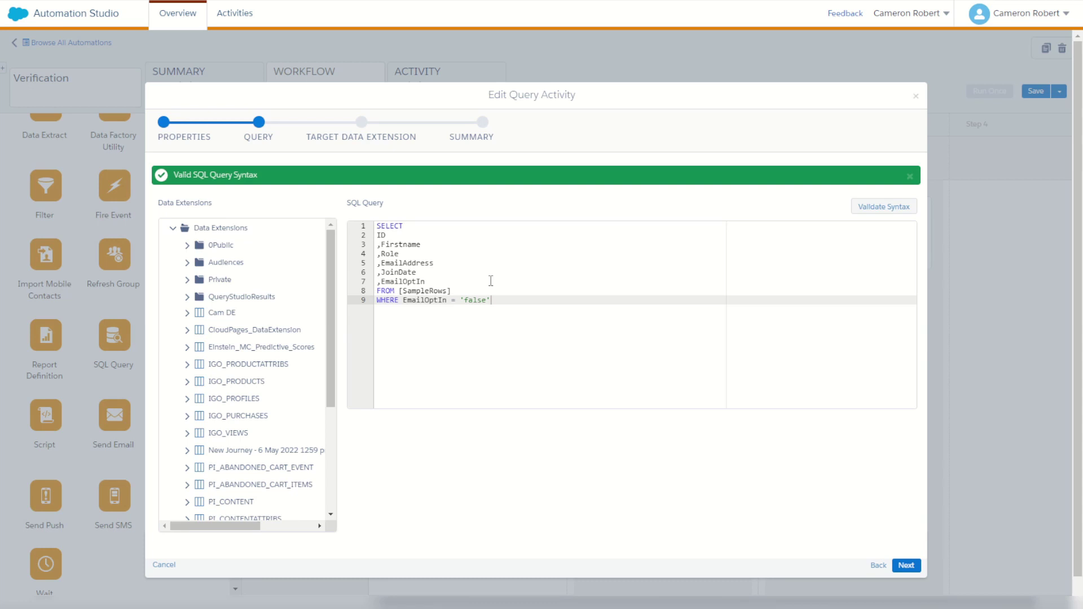
{"action": "left_click", "coordinate": [904, 565]}
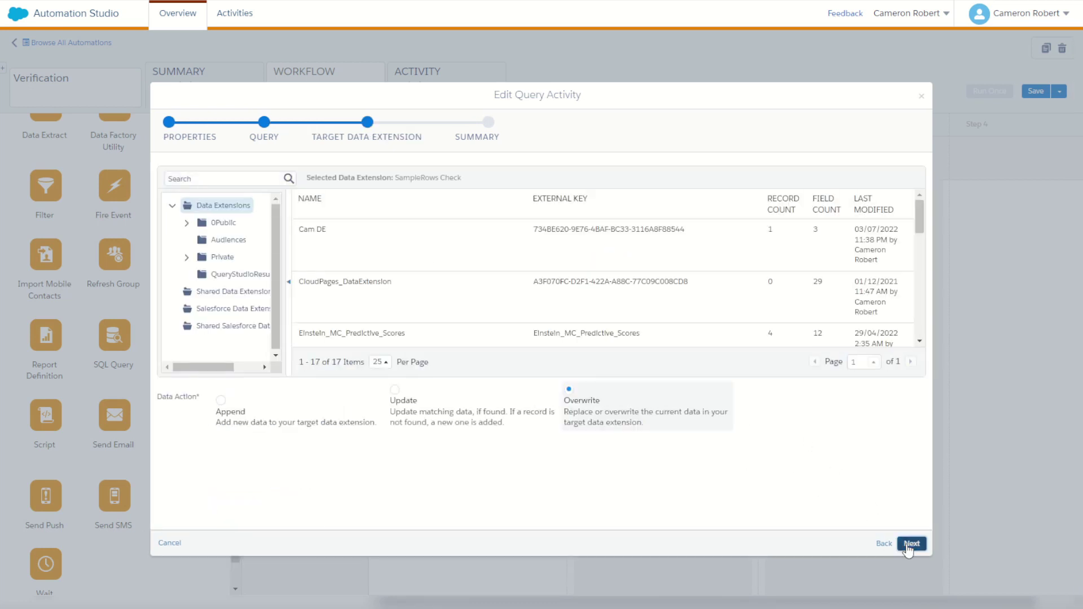
{"action": "left_click", "coordinate": [910, 543]}
{"action": "left_click", "coordinate": [909, 544]}
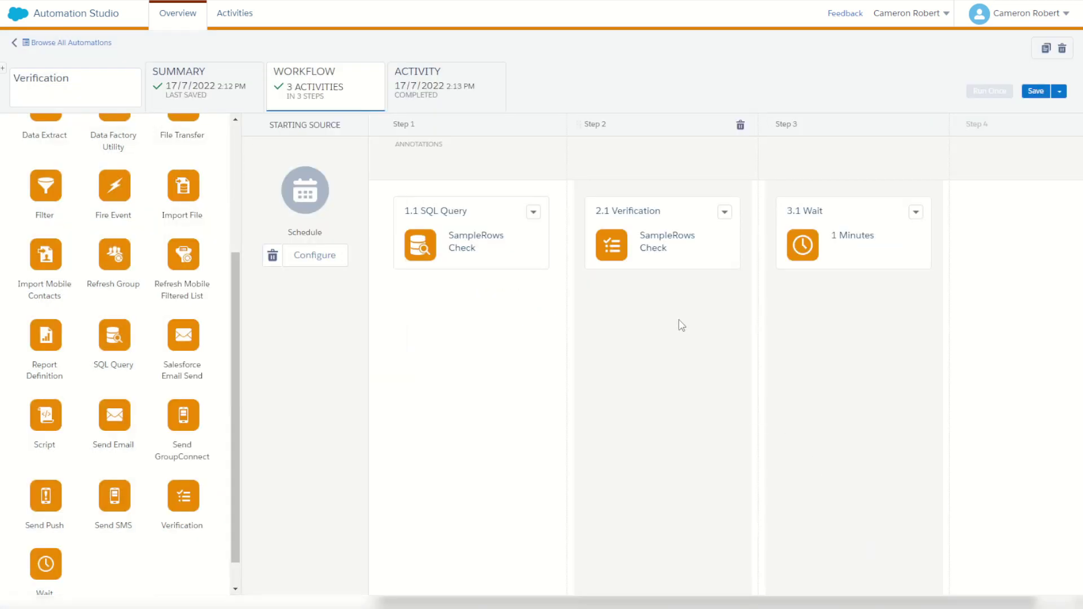
Save the automation and start a Run Once with all three activities selected.
{"action": "left_click", "coordinate": [1034, 92]}
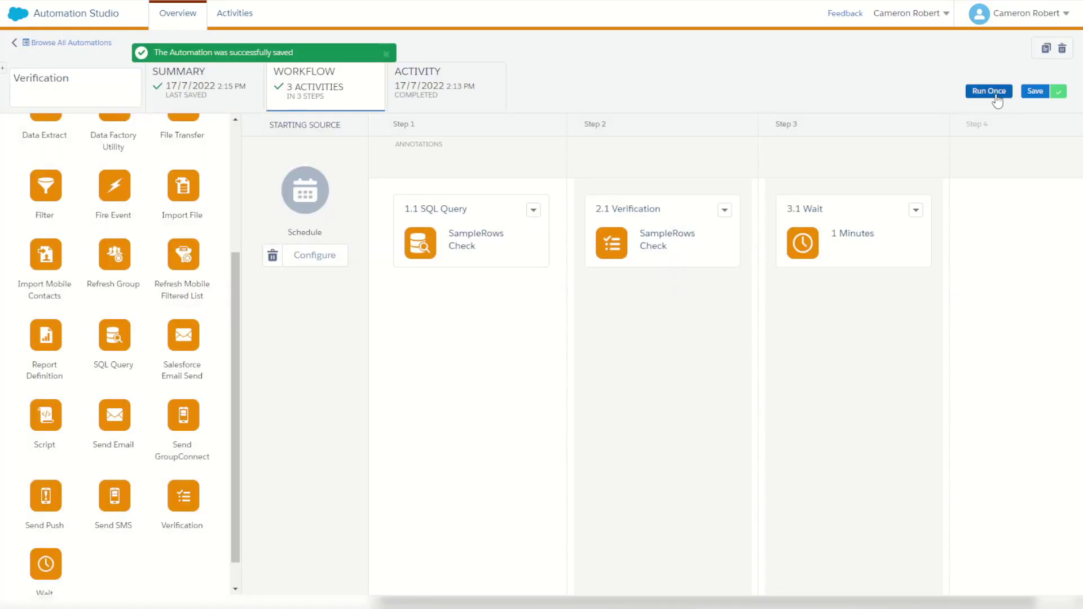
{"action": "left_click", "coordinate": [996, 93]}
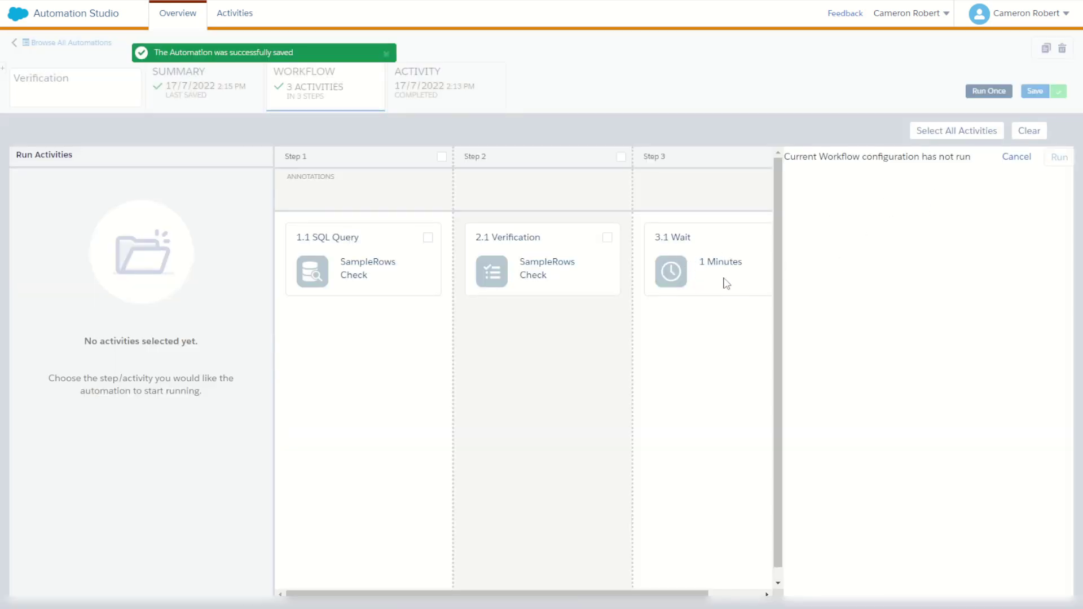
{"action": "left_click", "coordinate": [959, 131]}
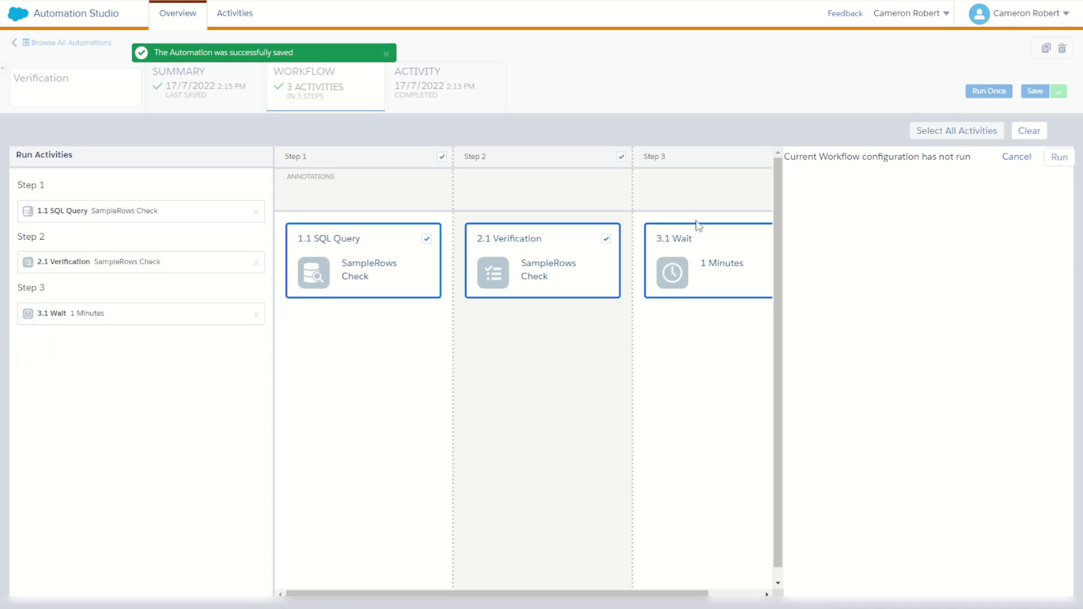
{"action": "left_click", "coordinate": [1060, 157]}
{"action": "left_click", "coordinate": [843, 461]}
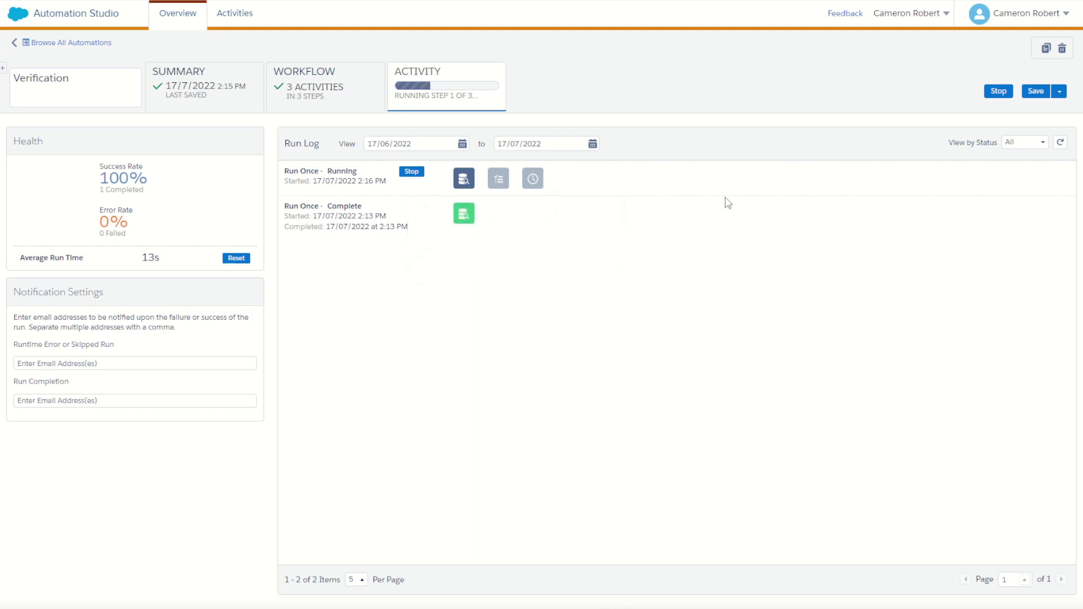
Refresh the run log and read the Verification's out-of-bounds warning showing 6 records.
{"action": "left_click", "coordinate": [1059, 143]}
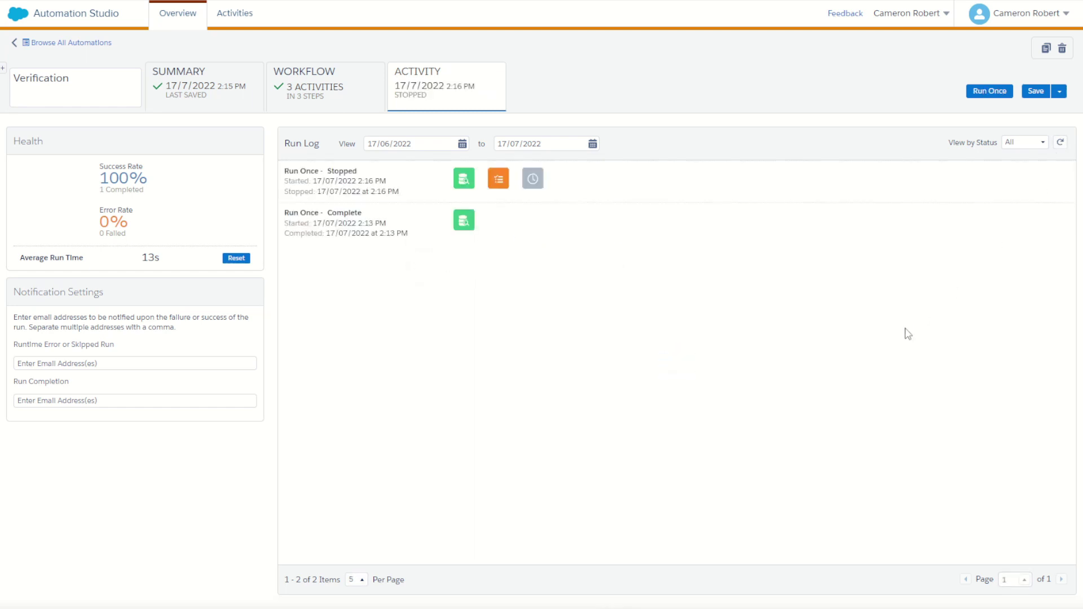
{"action": "mouse_move", "coordinate": [499, 182]}
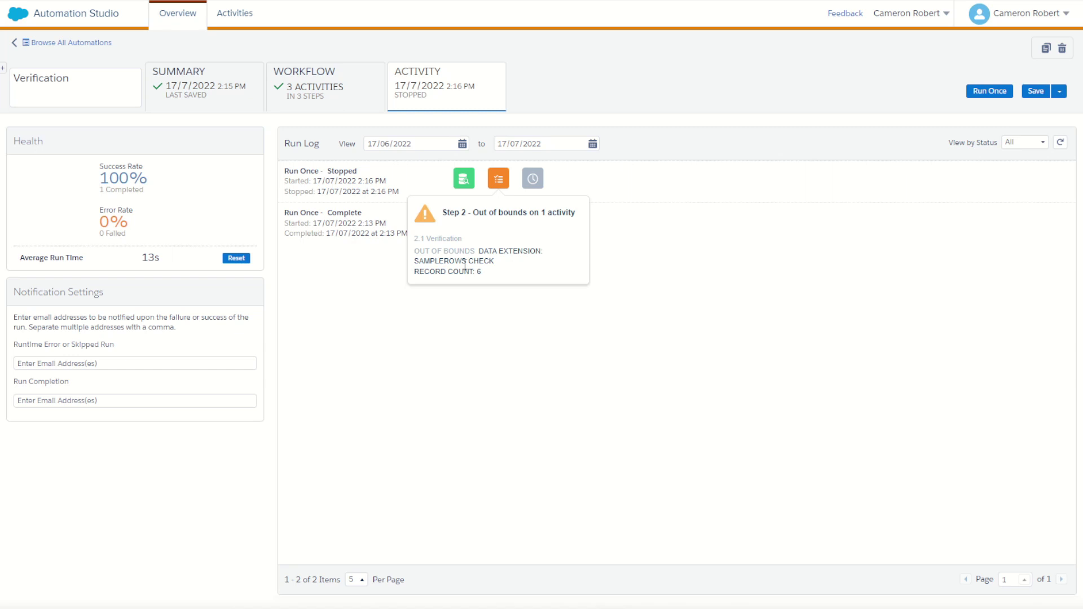
{"action": "left_click_drag", "start_coordinate": [472, 213], "coordinate": [527, 214]}
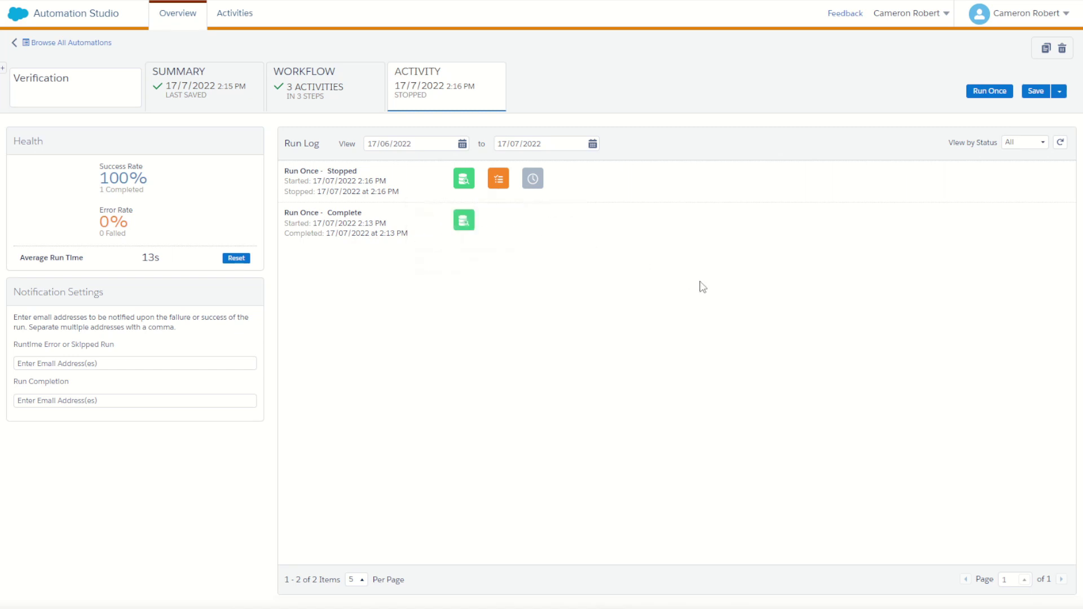